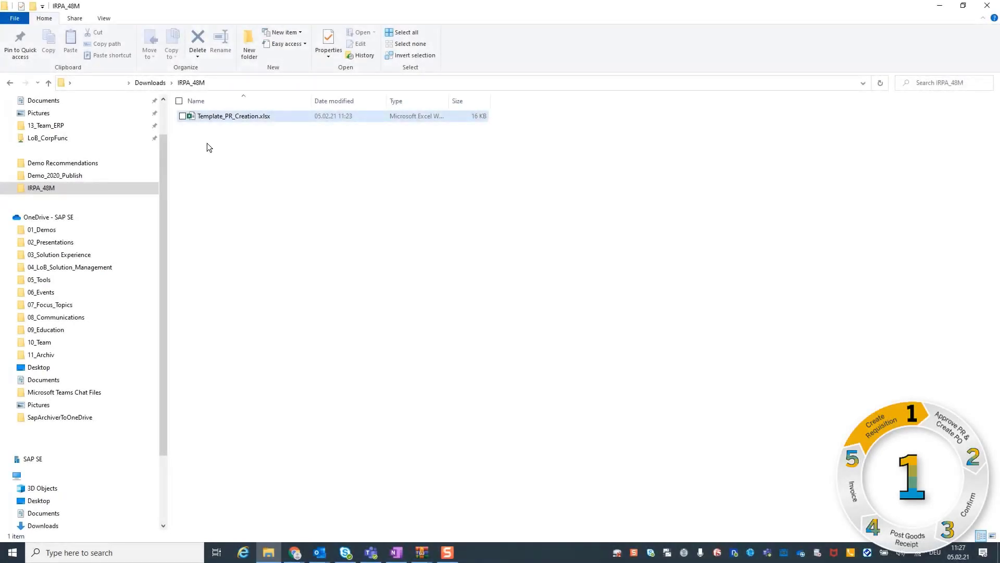
Look through the Header, Item and Address sheets of Template_PR_Creation.xlsx, then close Excel.
double_click(207, 116)
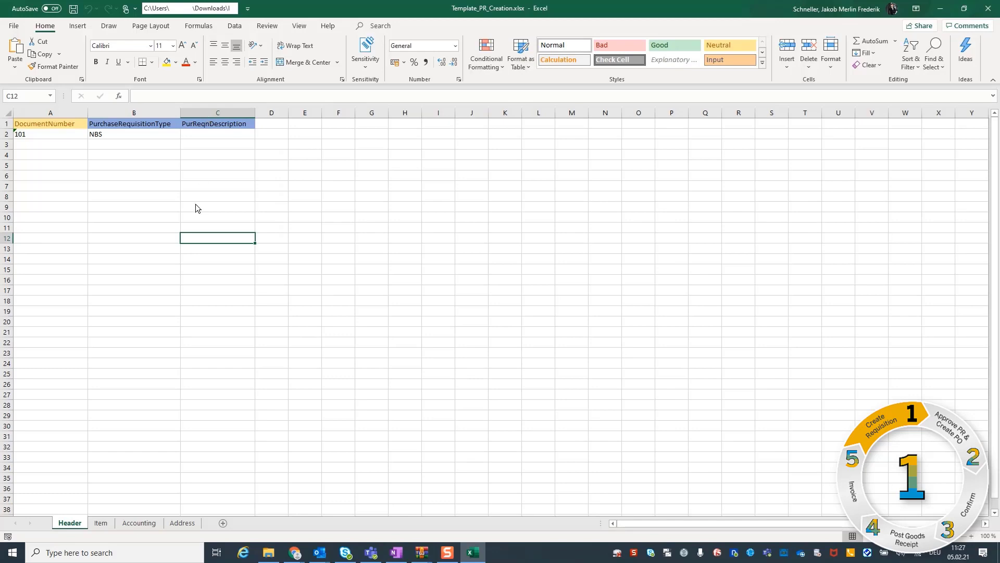
left_click(101, 523)
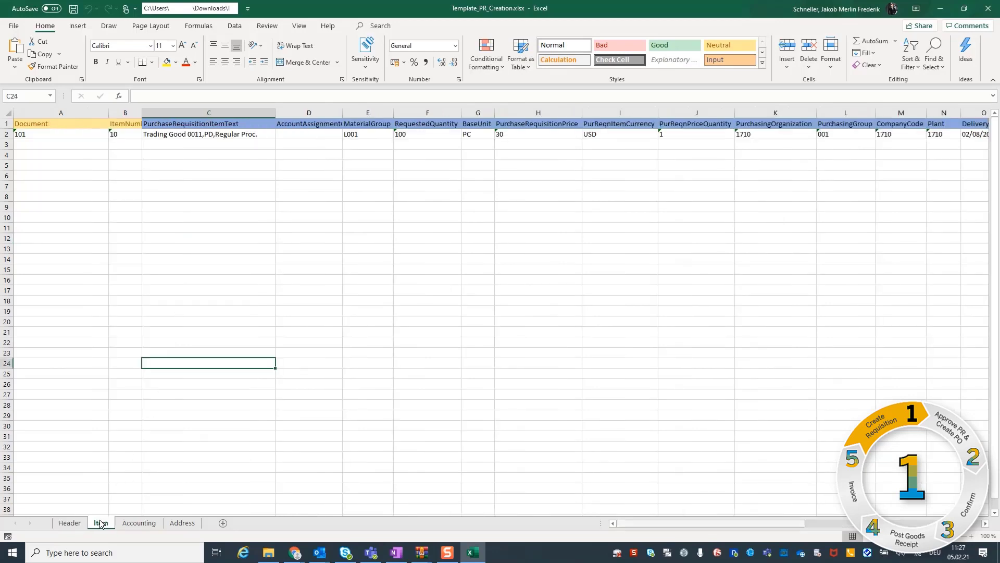
left_click(181, 522)
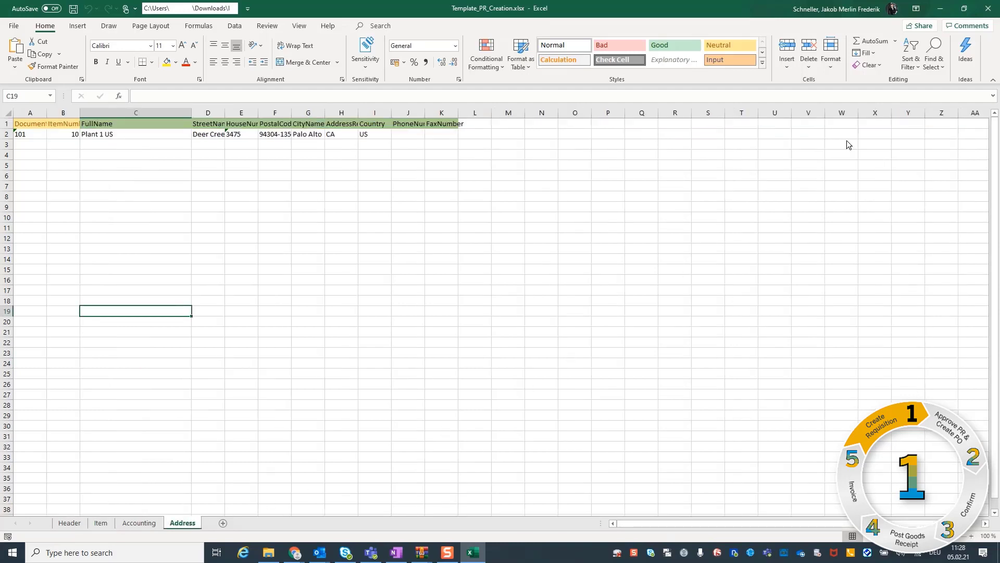
left_click(988, 9)
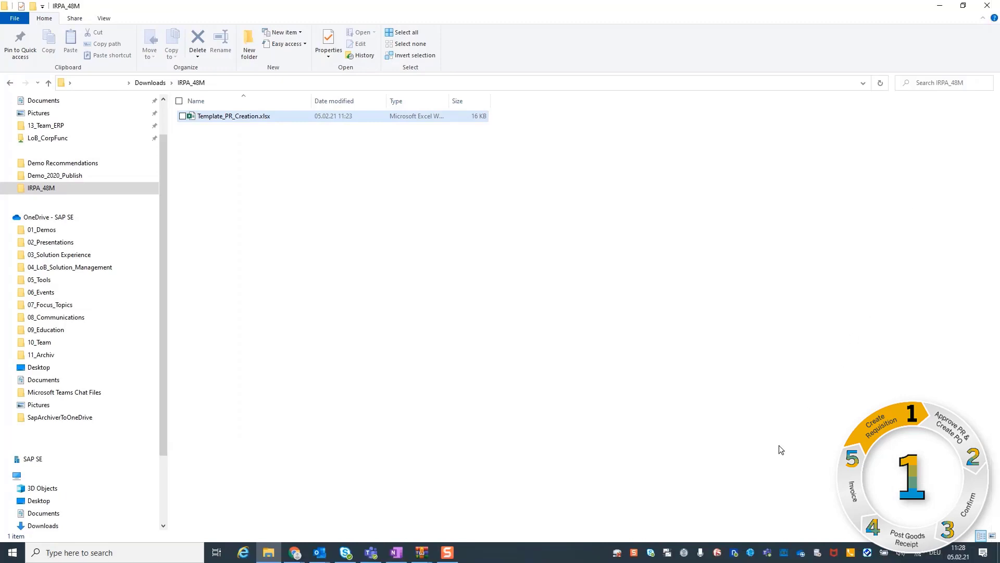
Run the Simple Purchase Requisition Creation bot and open the resulting 3,000.00 USD requisition 10006402.
left_click(685, 551)
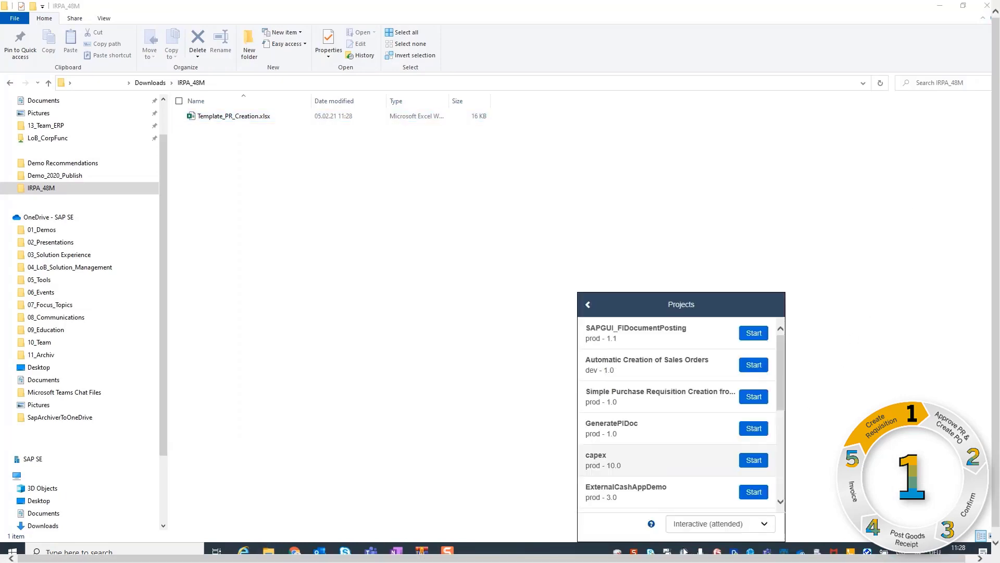
left_click(752, 396)
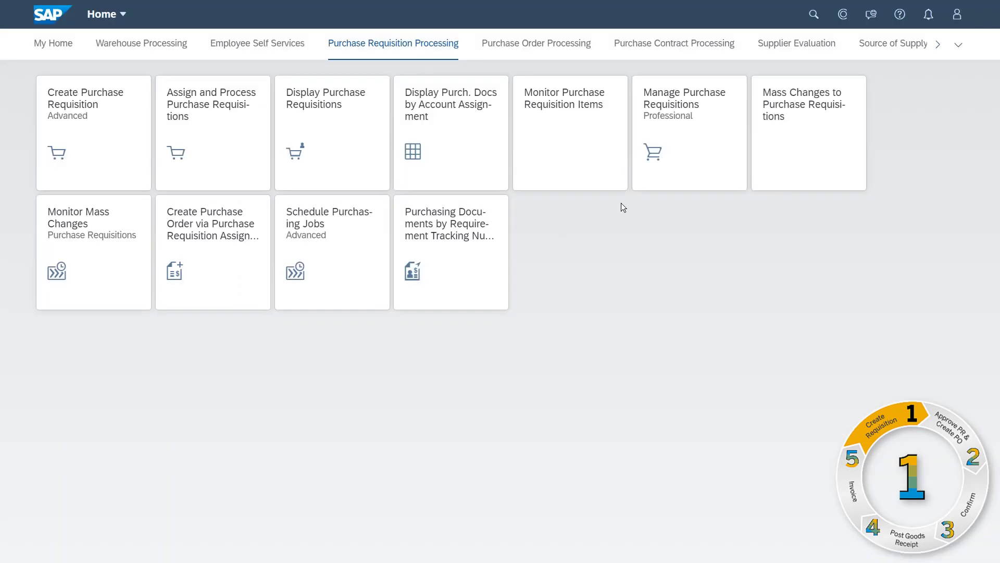
left_click(689, 150)
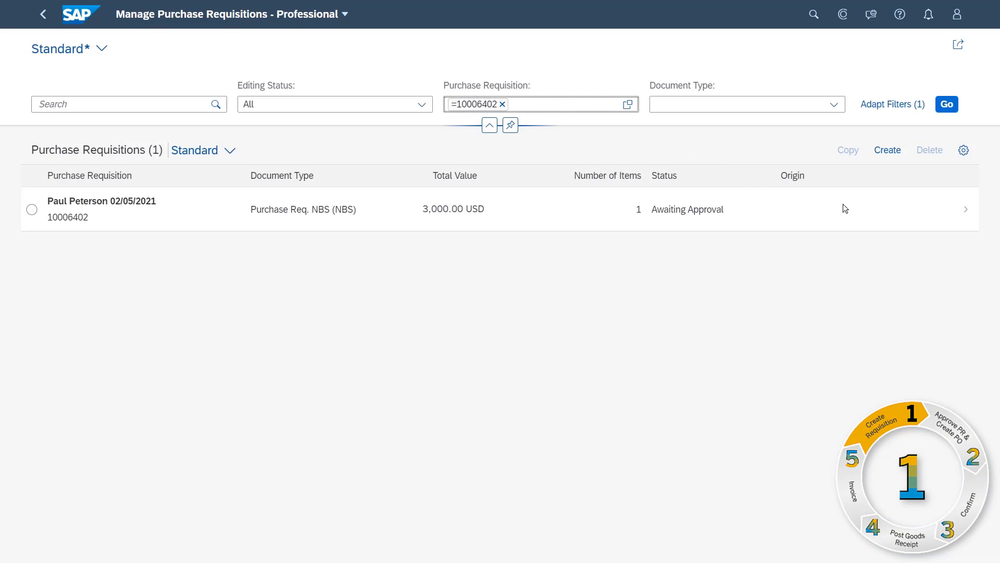
left_click(967, 211)
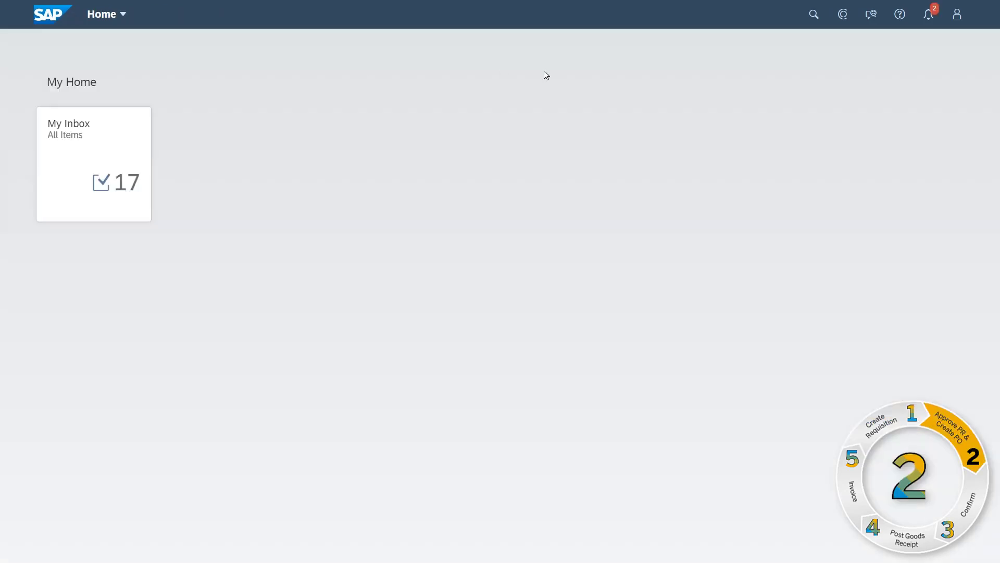
From notifications, check the confidence level and approve requisition 10006402 with note 'Approval with ML support'.
left_click(930, 16)
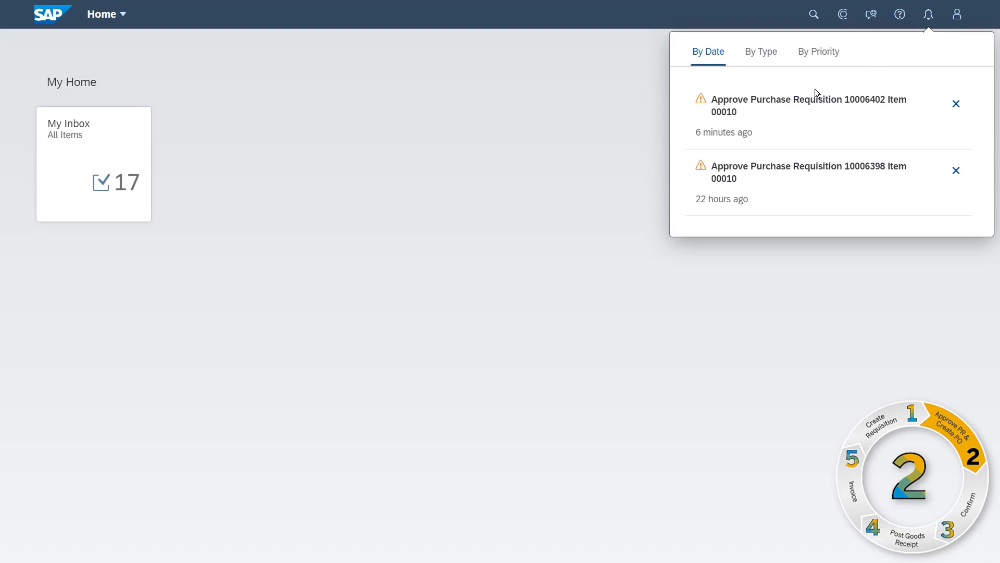
left_click(777, 100)
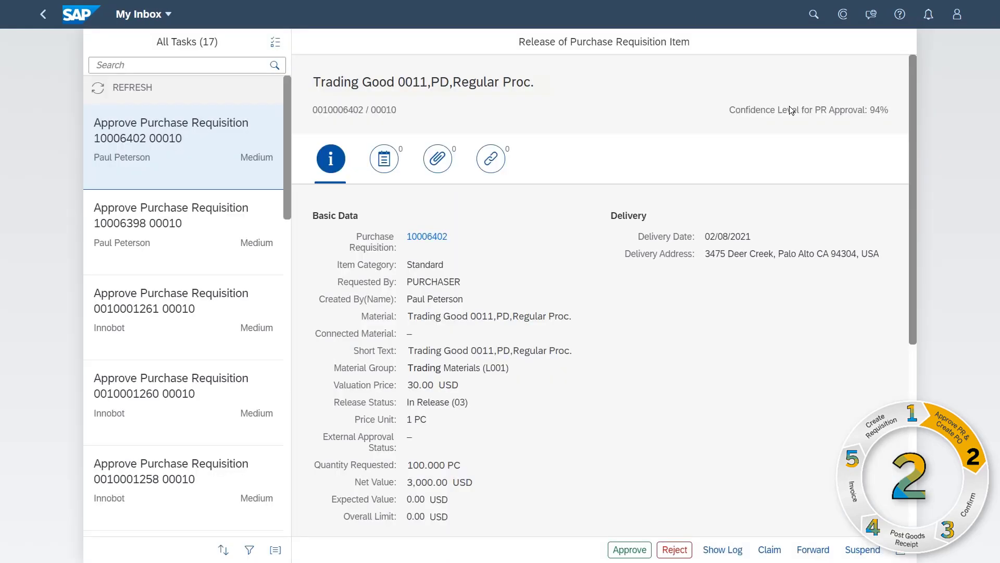
left_click(790, 108)
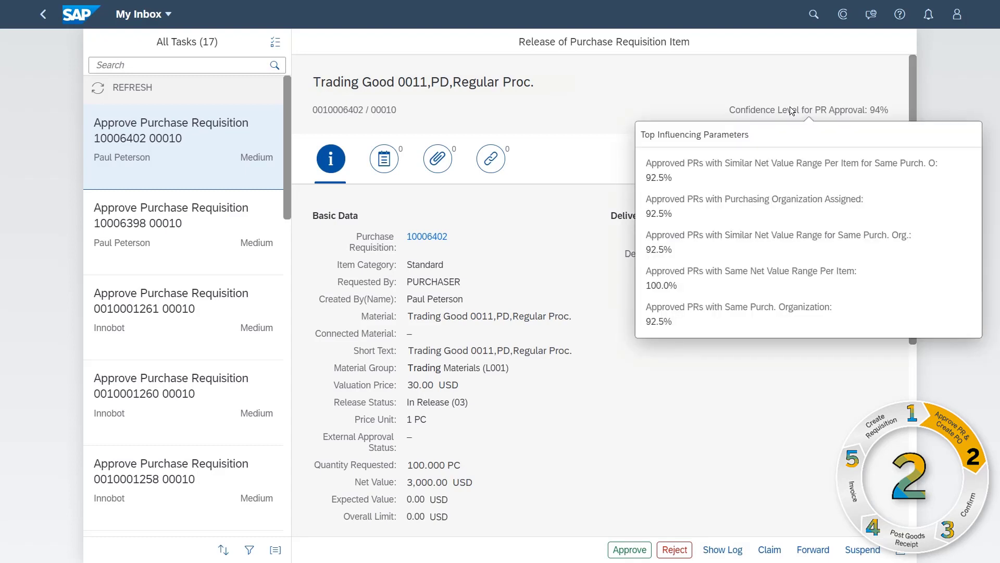
left_click(630, 548)
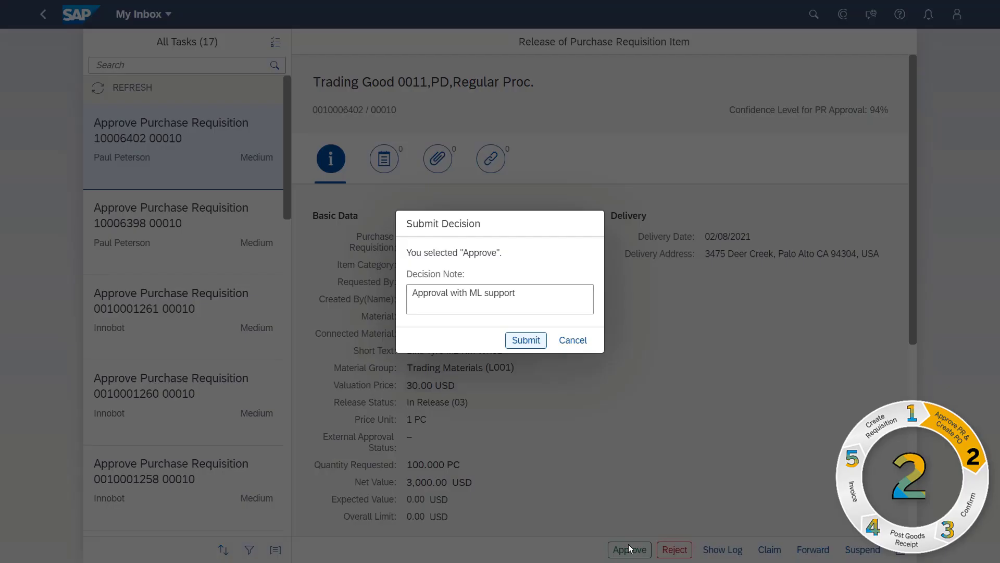
left_click(525, 340)
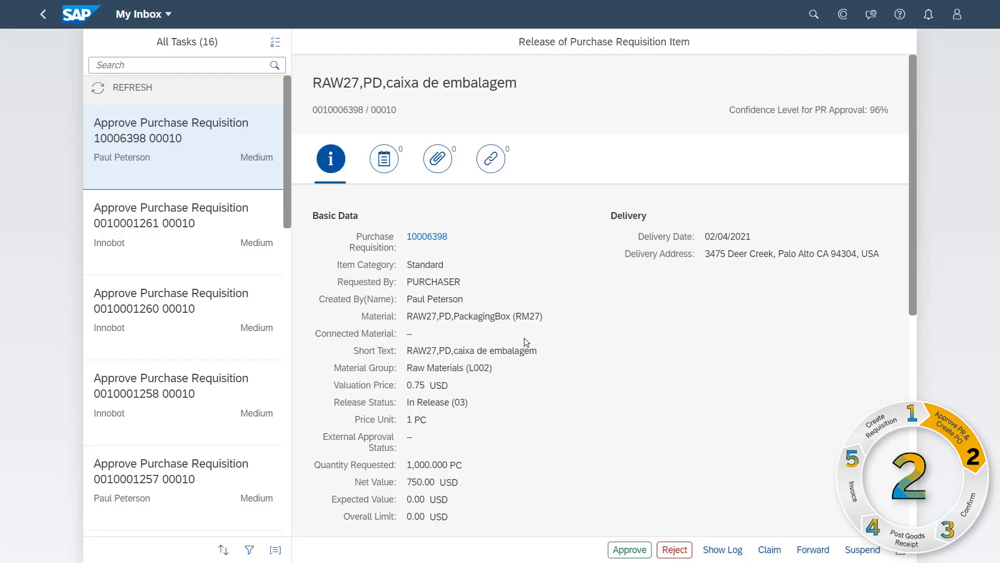
Create a purchase order from requisition 10006402, dismissing the delivery date warnings.
left_click(76, 8)
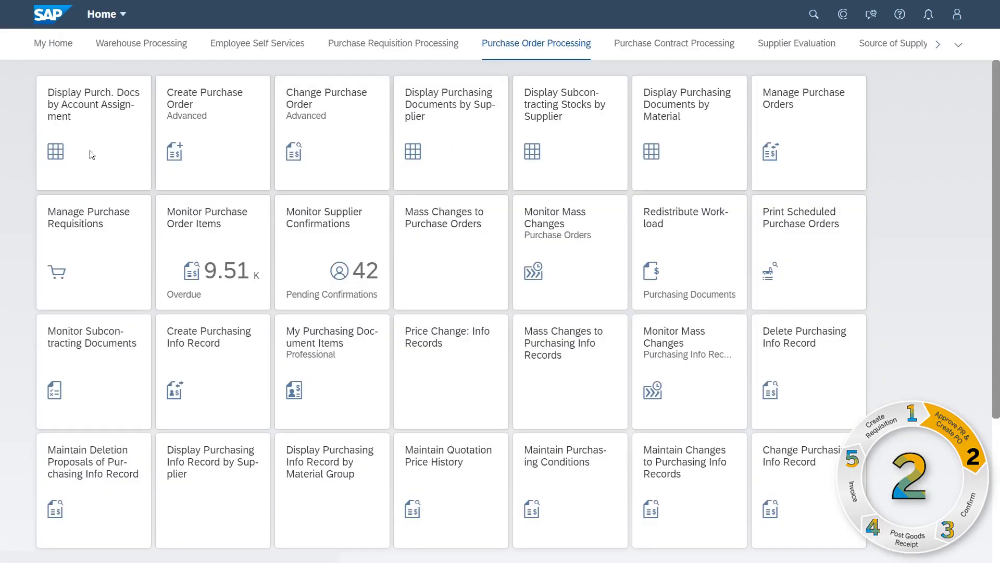
left_click(89, 259)
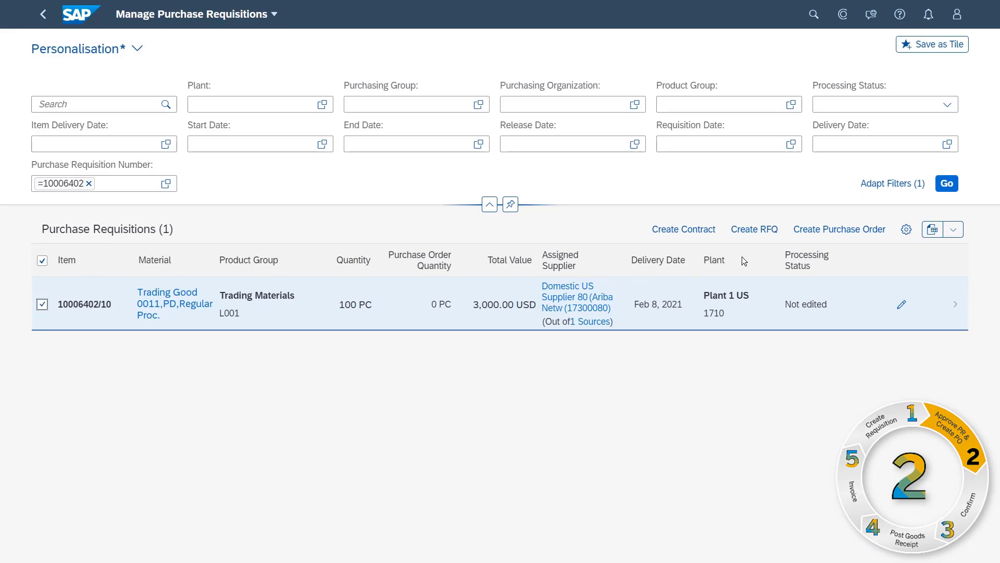
left_click(843, 227)
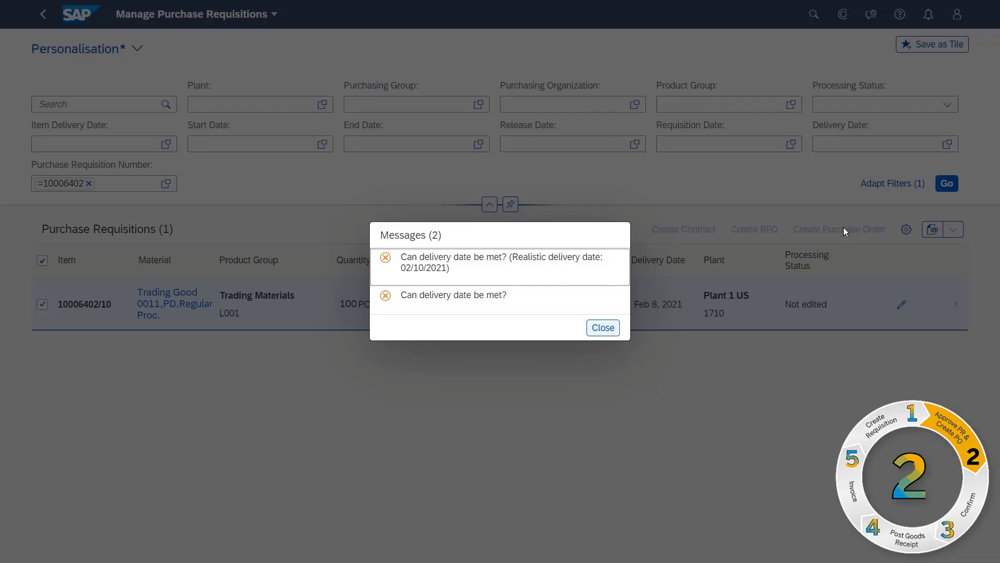
left_click(602, 327)
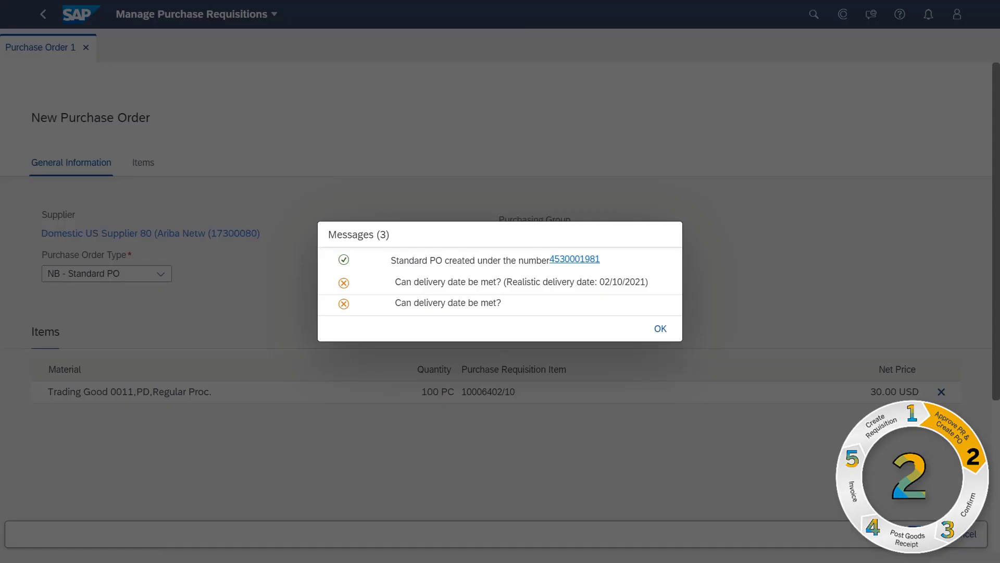
left_click(568, 259)
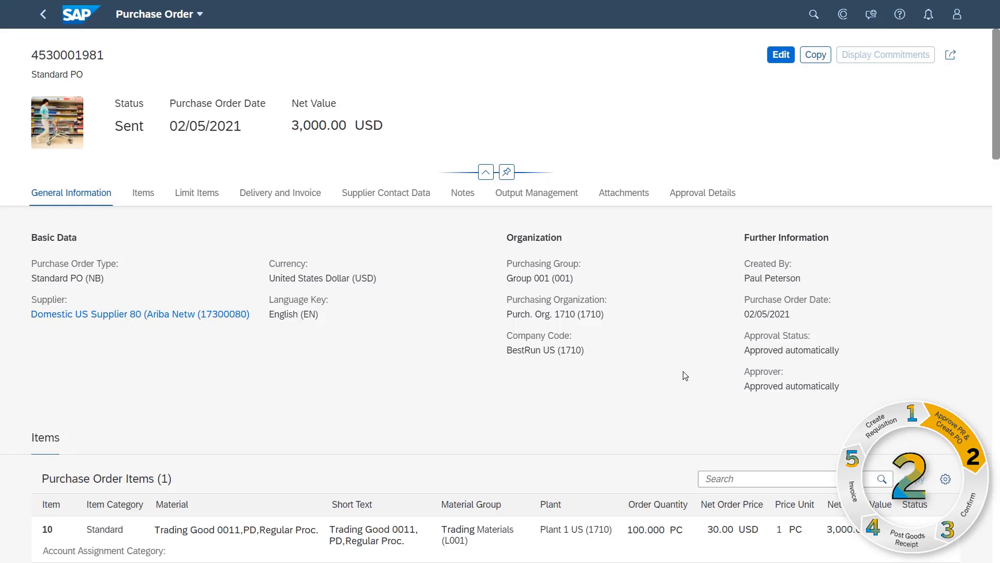
left_click(746, 529)
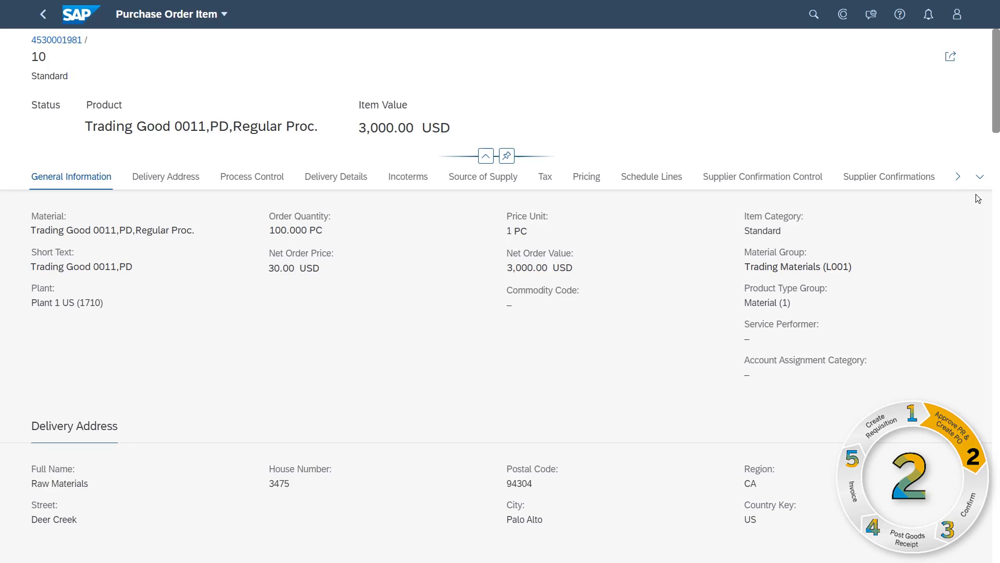
left_click(980, 178)
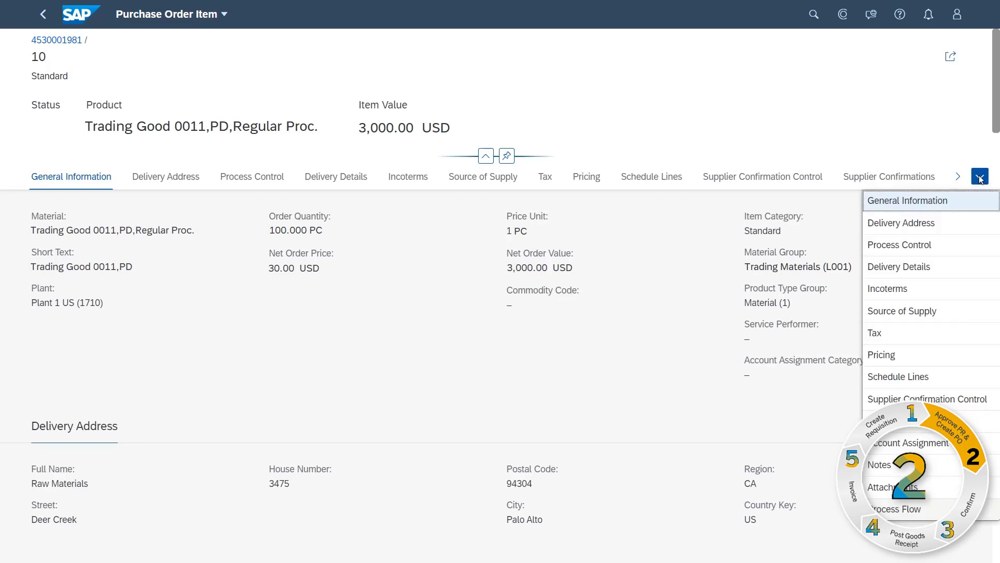
left_click(893, 509)
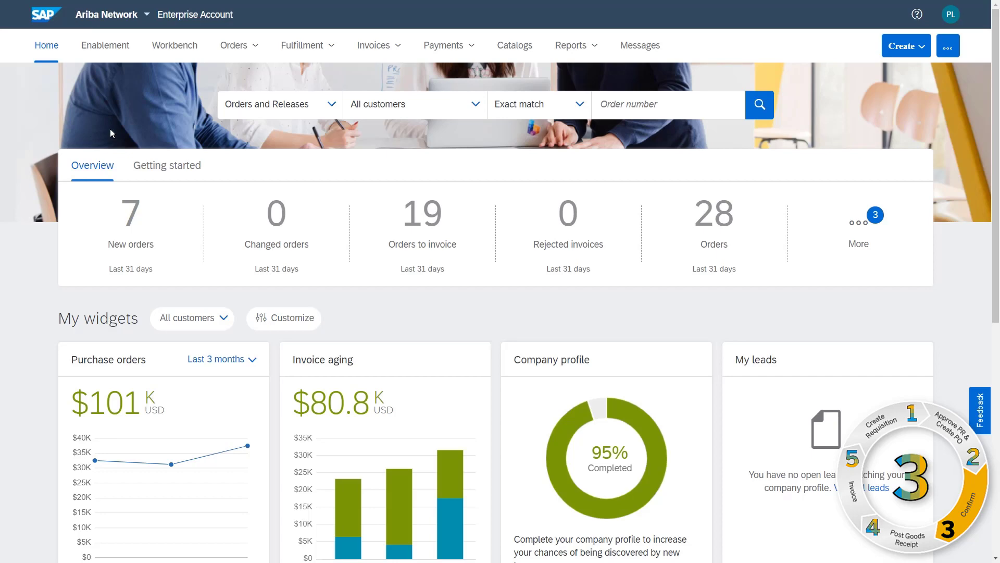
left_click(132, 214)
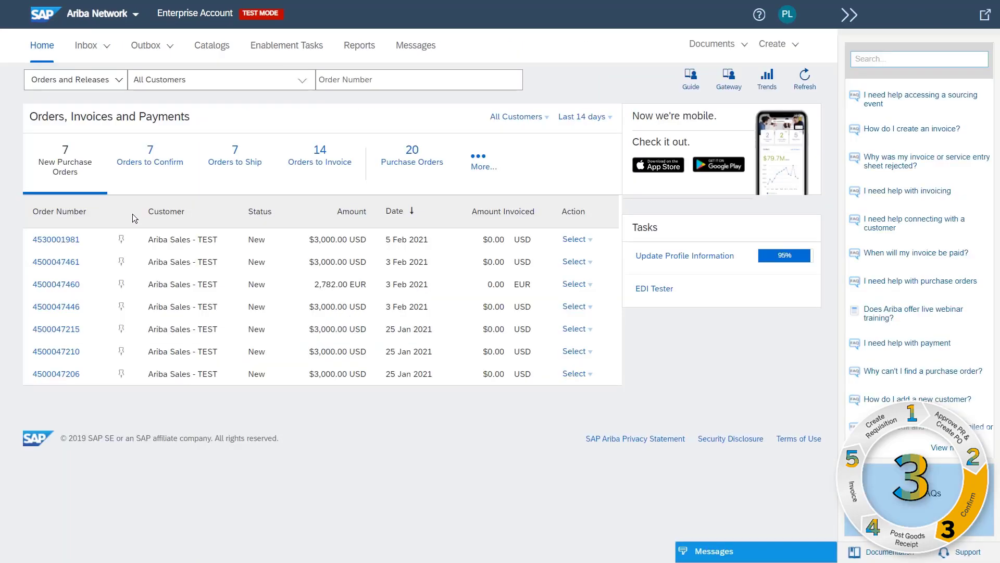
left_click(591, 241)
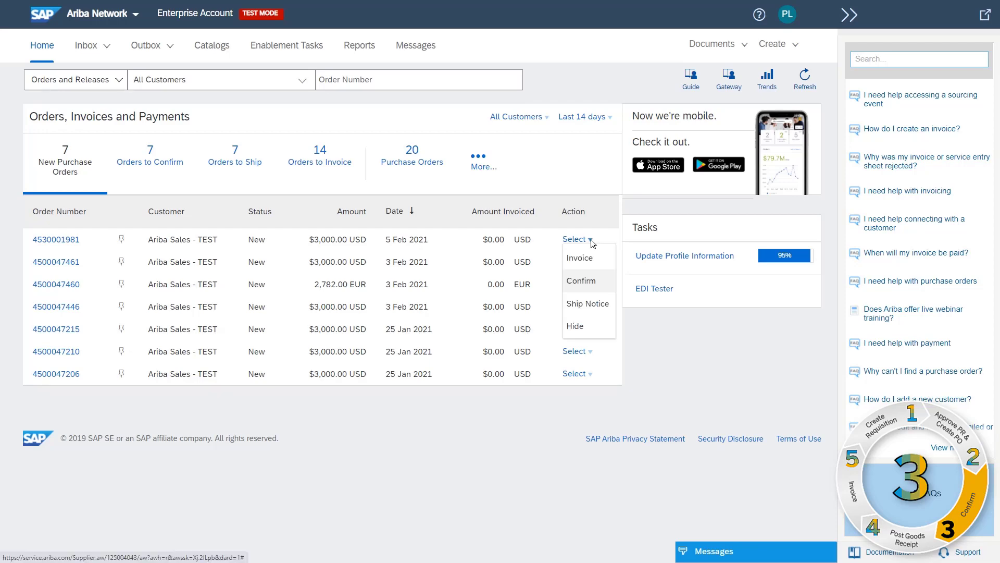
left_click(582, 284)
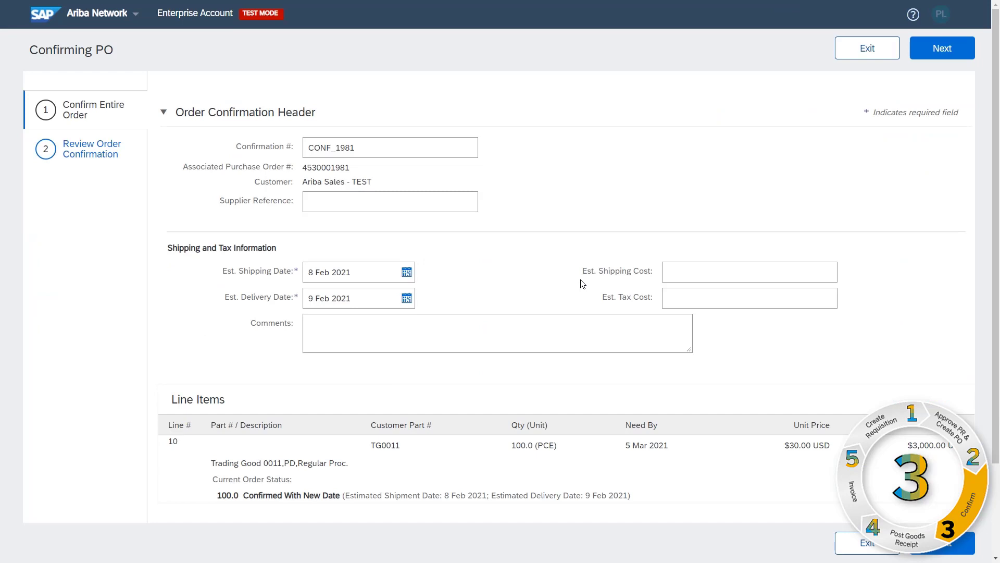
left_click(952, 551)
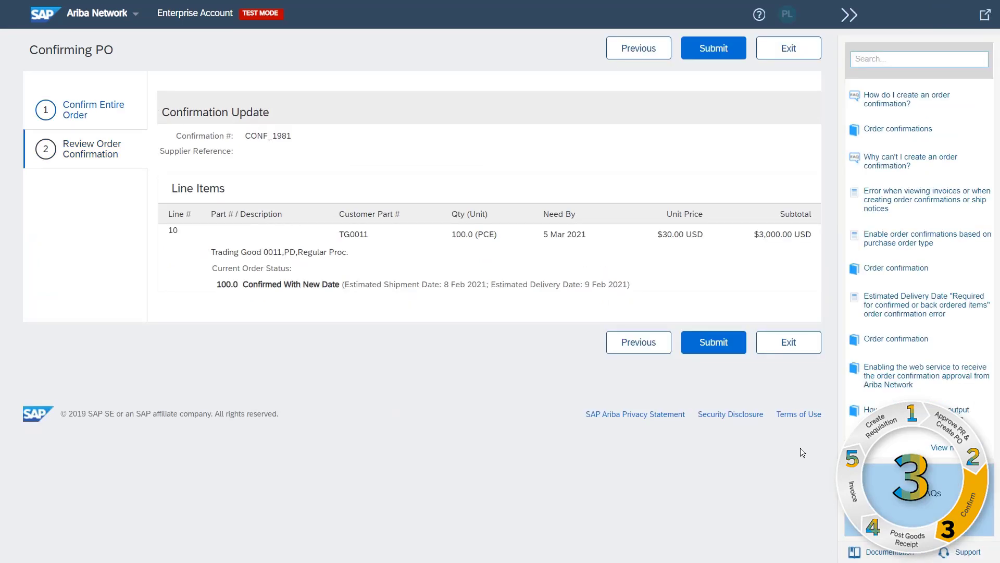
left_click(714, 342)
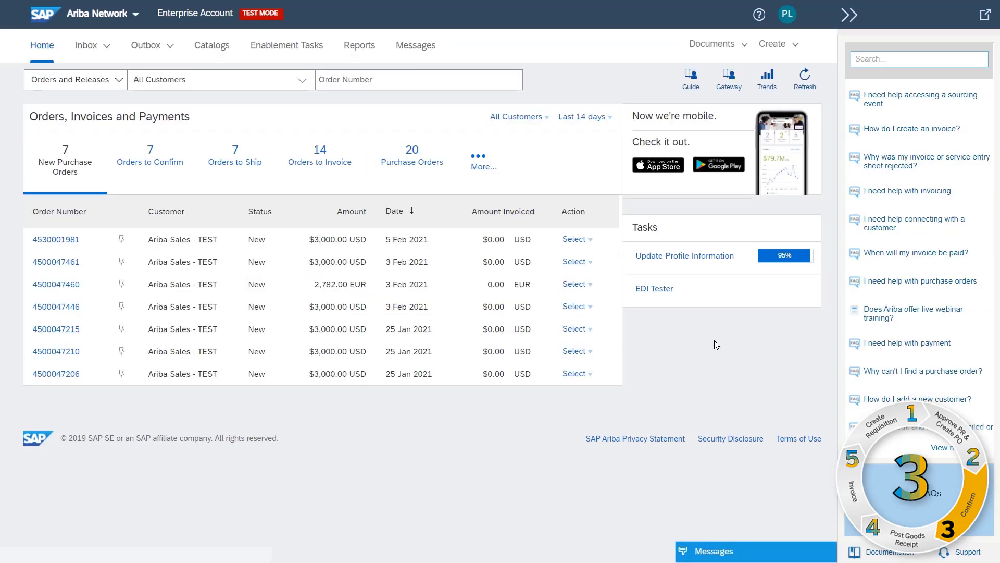
left_click(591, 239)
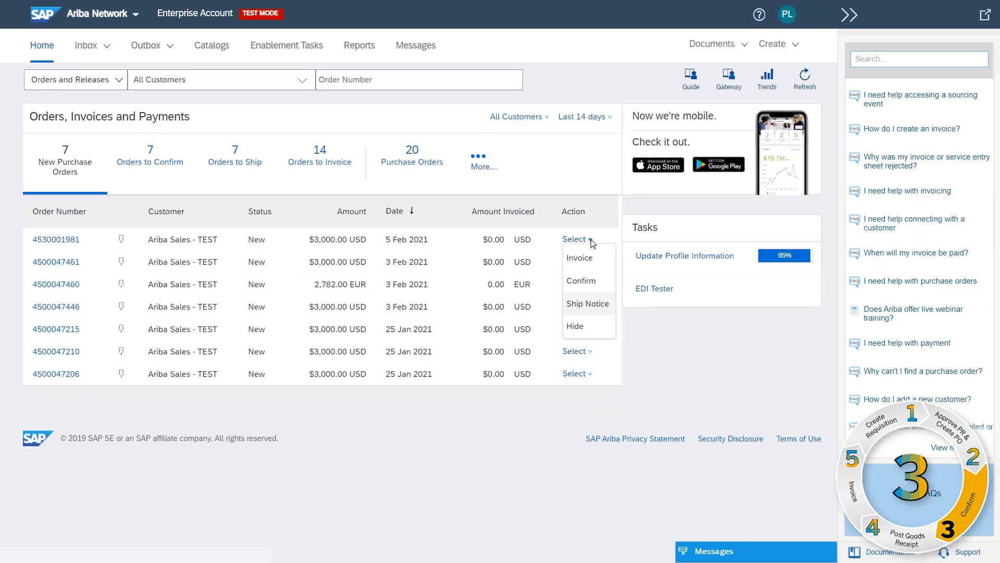
left_click(589, 303)
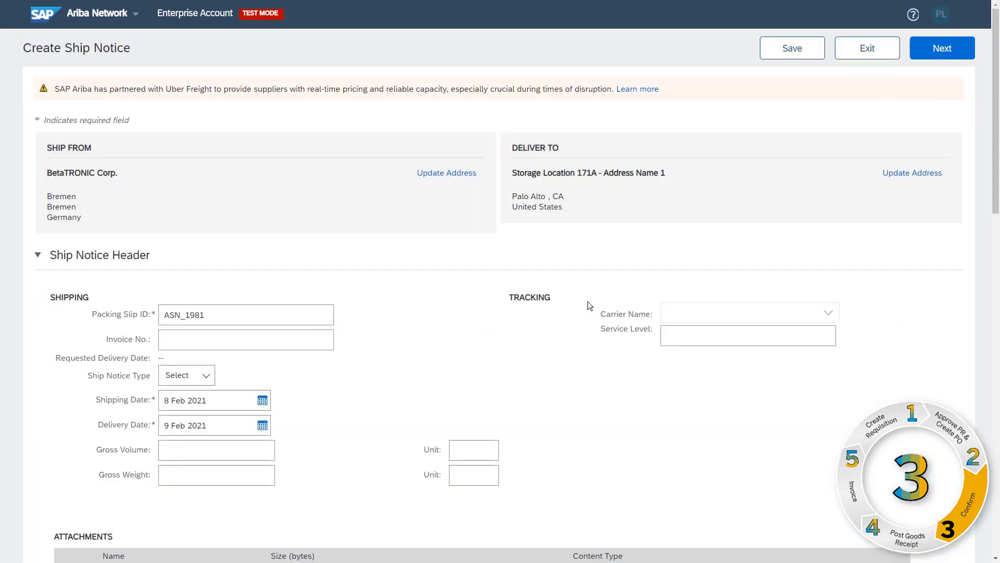
scroll(989, 502, "down", 15)
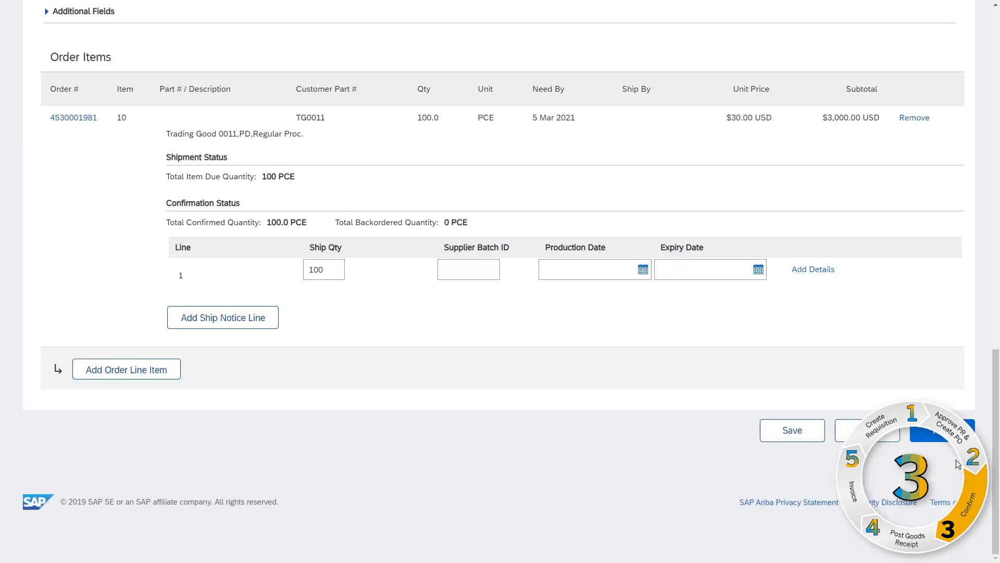
left_click(949, 439)
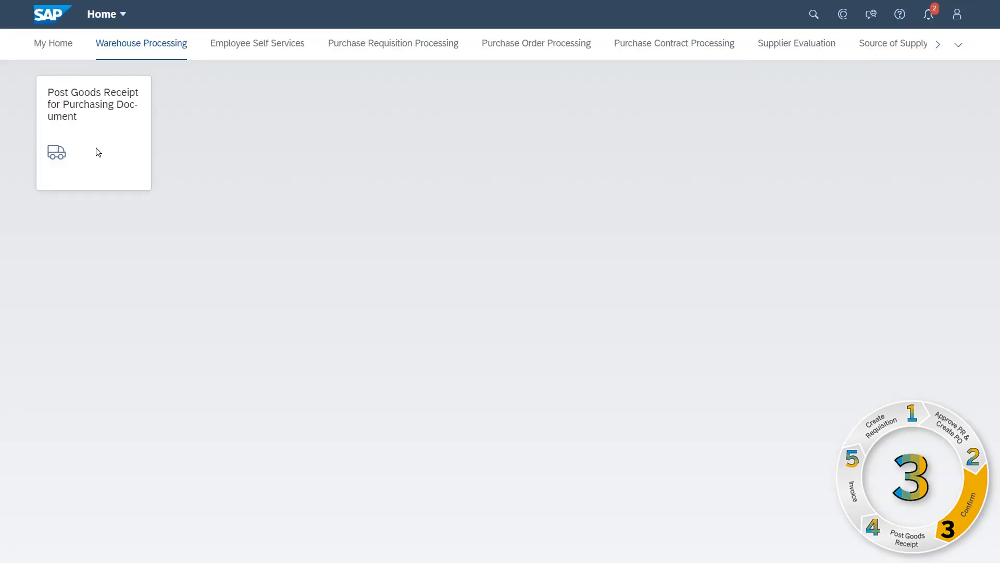
left_click(93, 149)
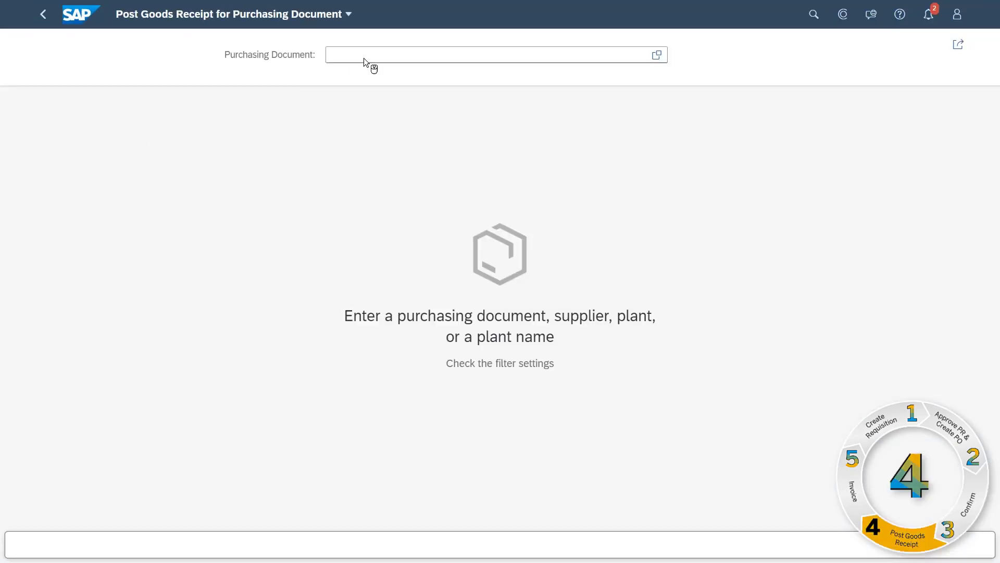
left_click(364, 58)
type("4530001981")
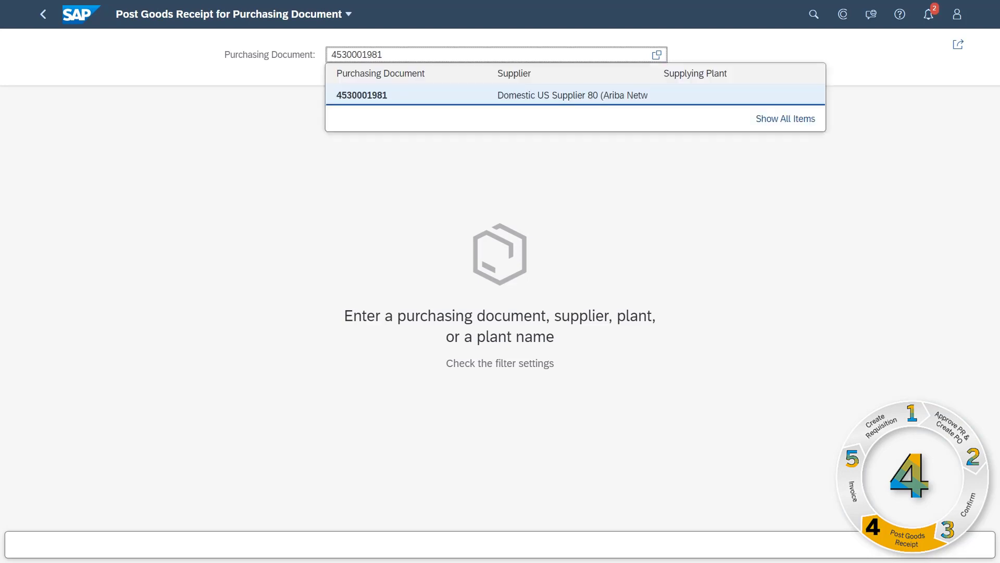
left_click(359, 96)
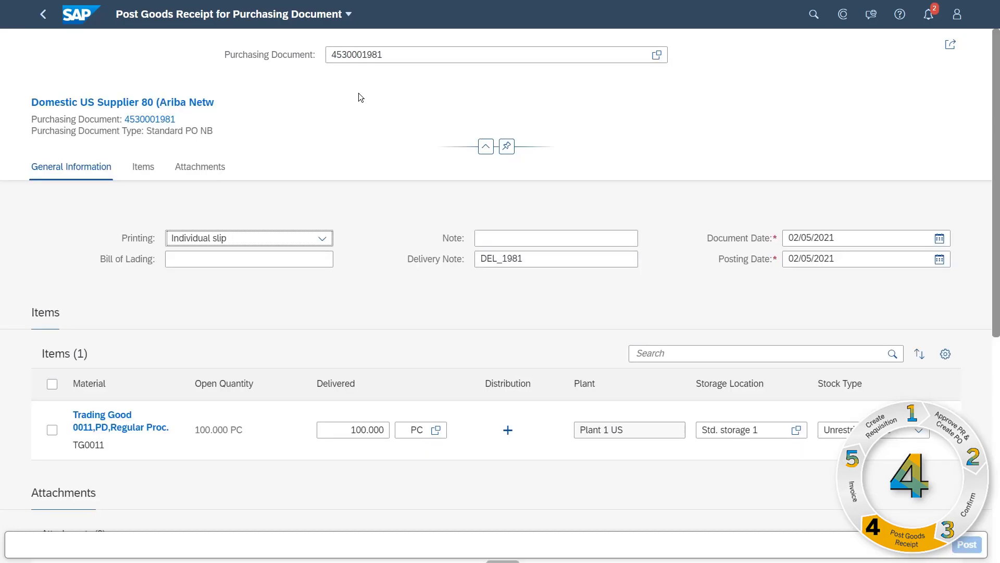
left_click(52, 384)
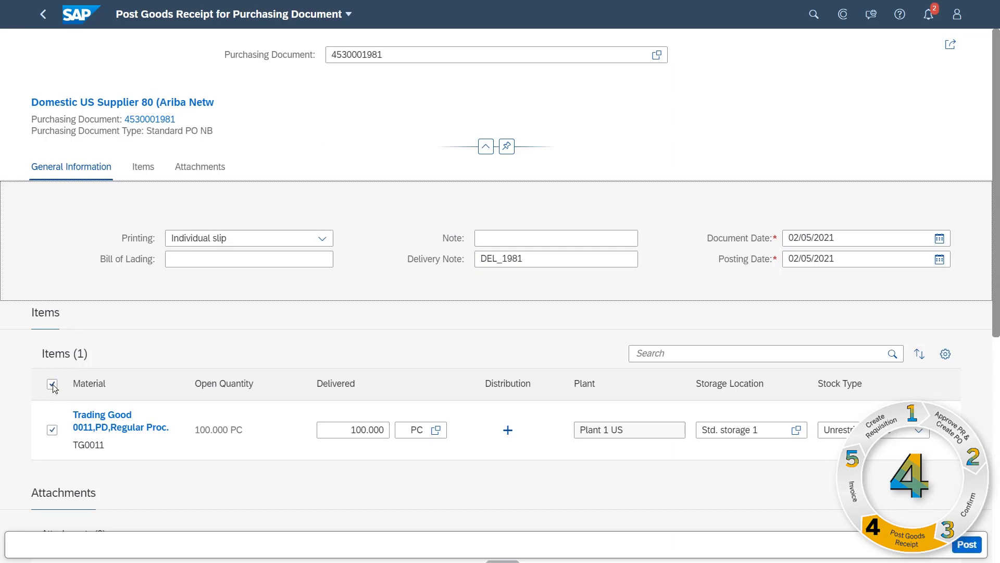
left_click(967, 544)
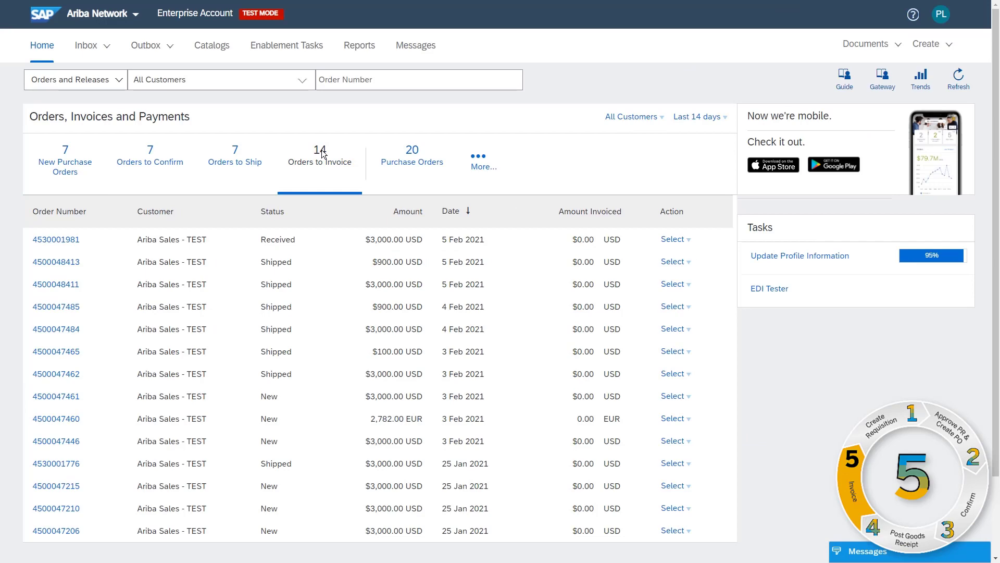
left_click(50, 239)
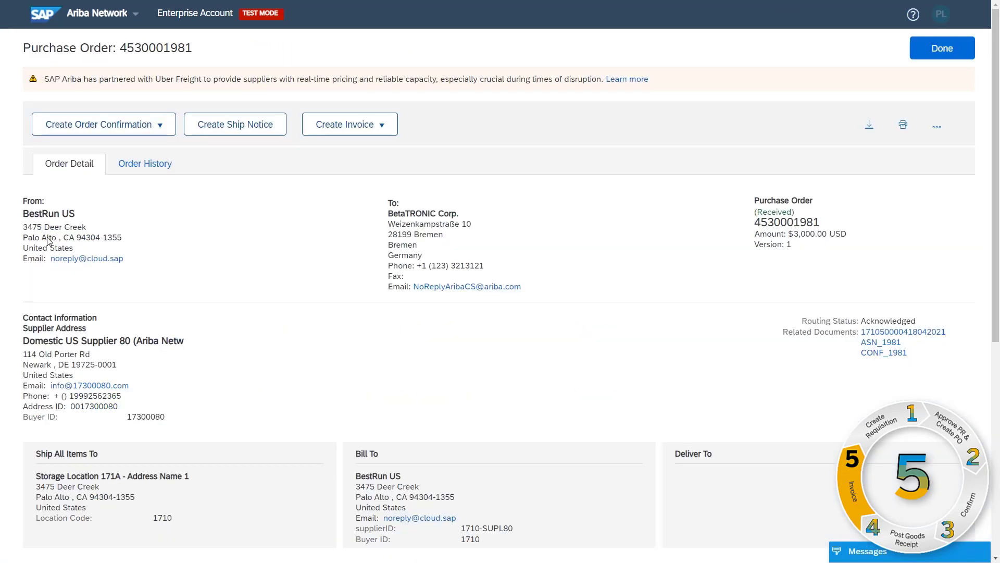
left_click(141, 164)
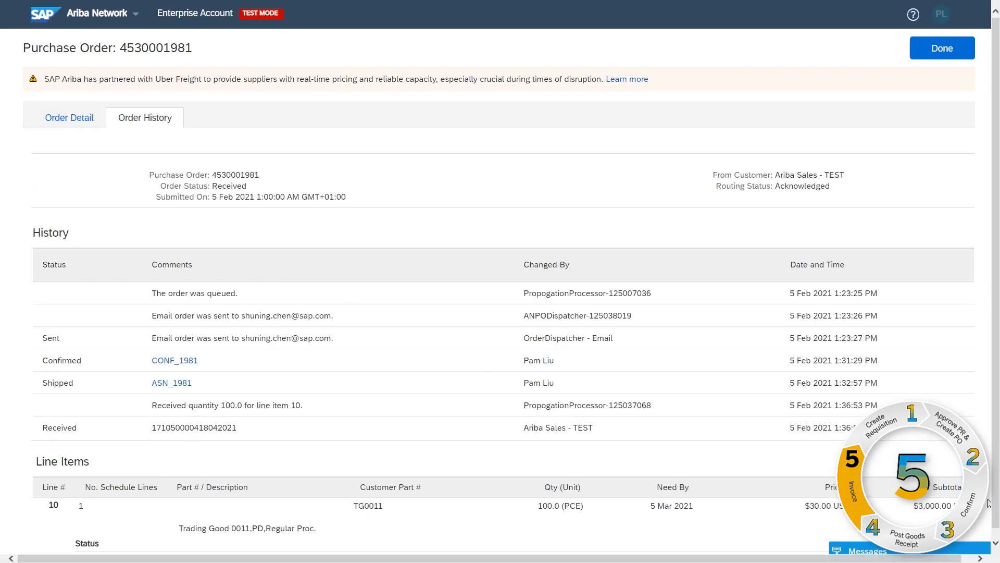
scroll(989, 503, "down", 5)
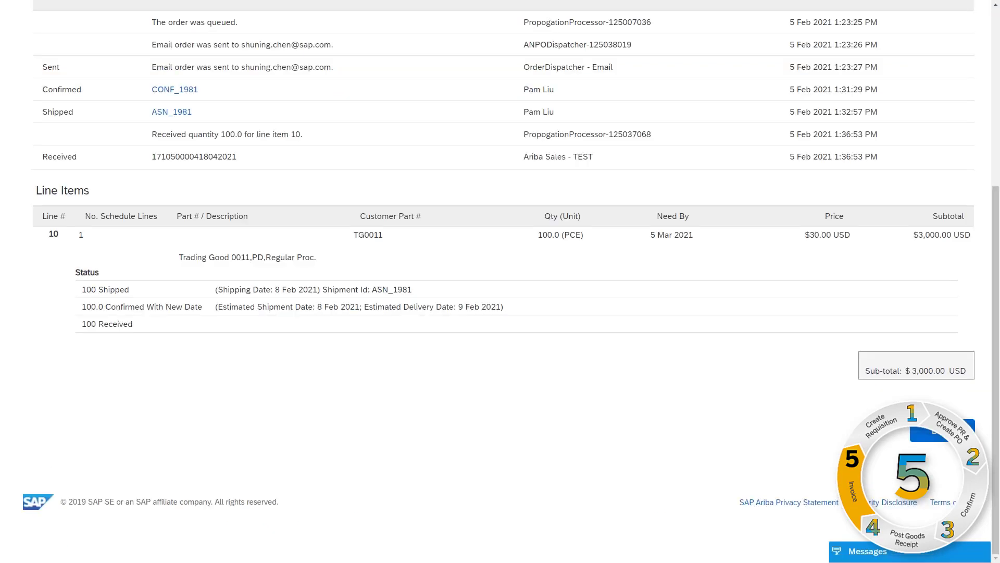
key("Home")
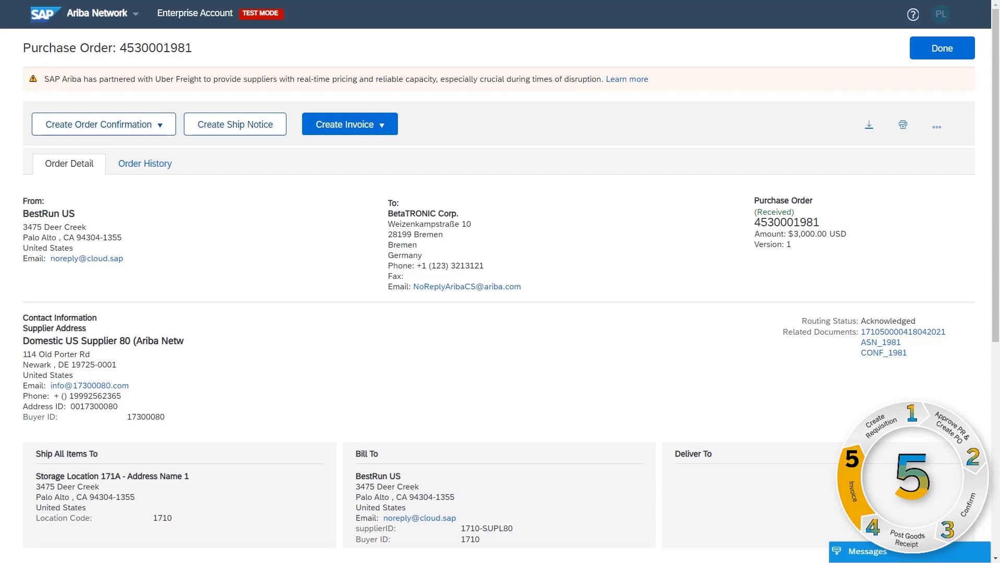
Create standard invoice INV_1981 for $3,000.00 and advance it to review.
left_click(382, 126)
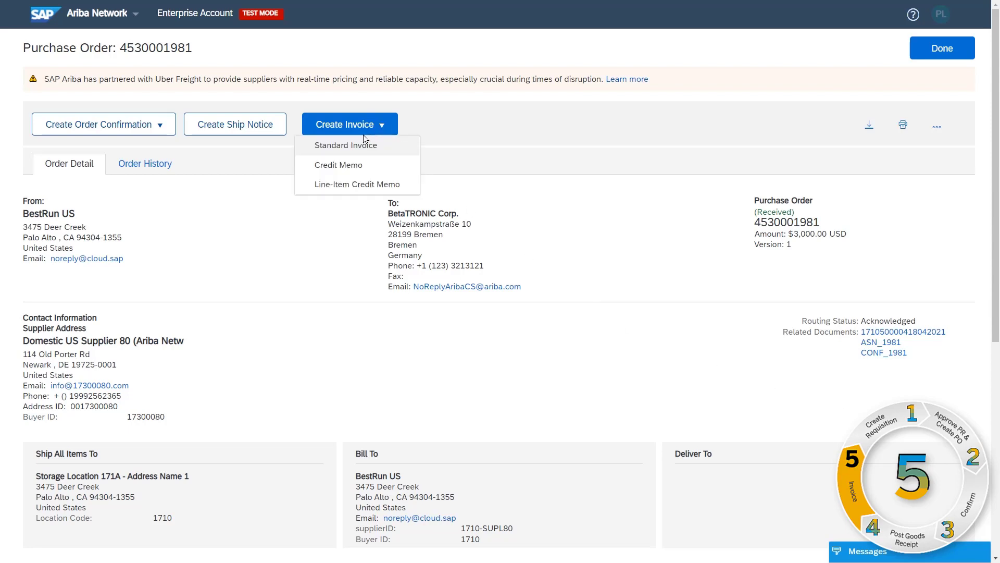
left_click(343, 147)
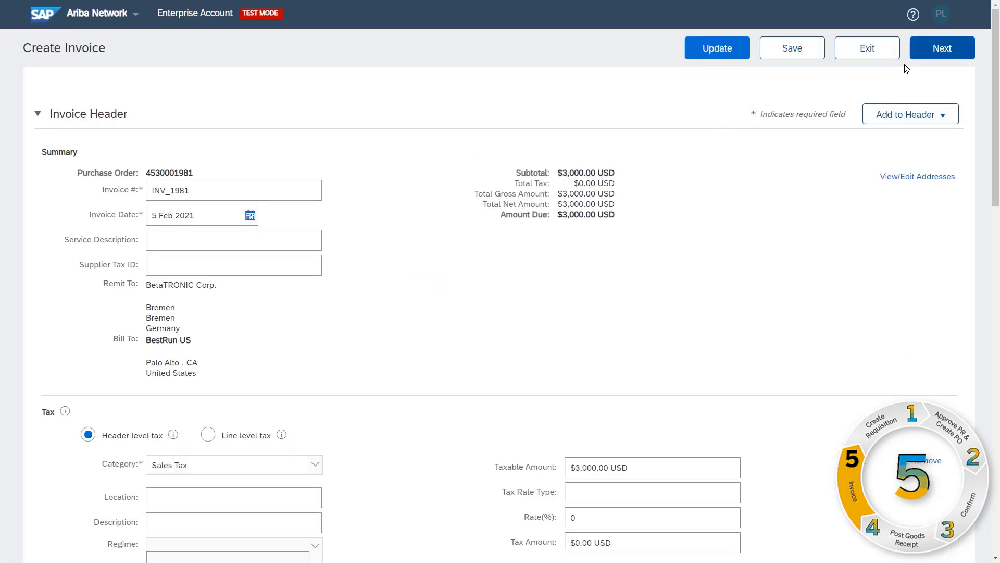
left_click(942, 48)
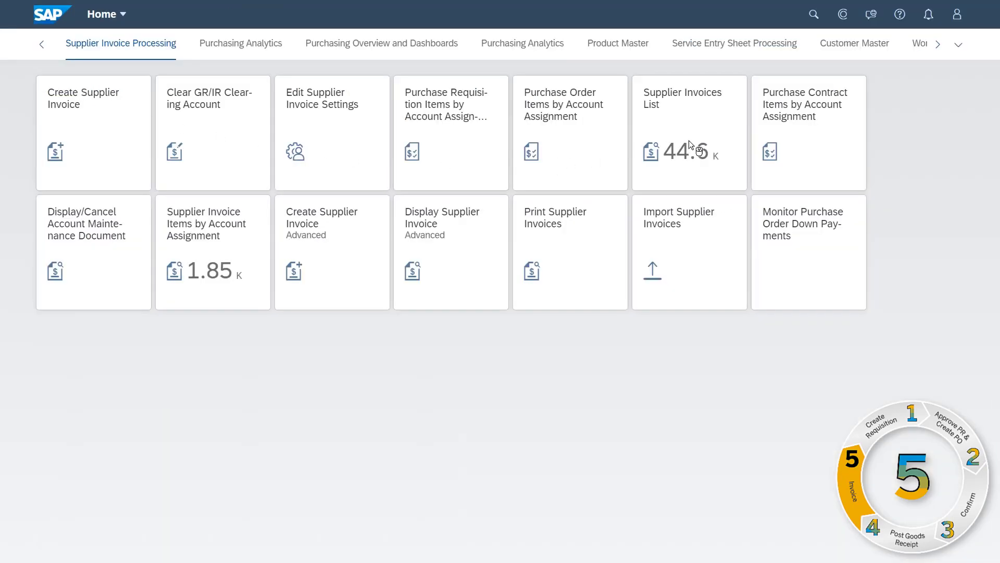
left_click(688, 139)
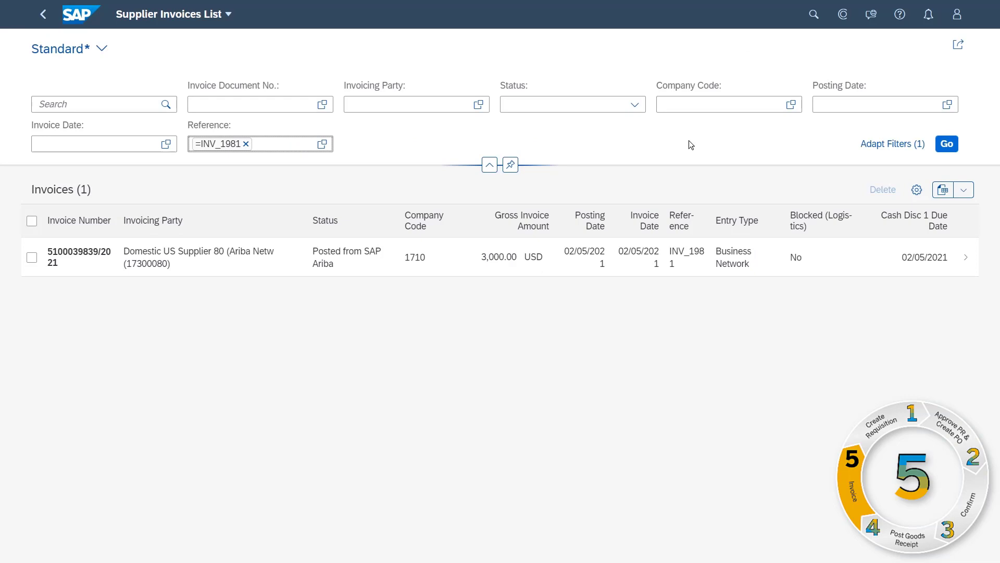
left_click(965, 257)
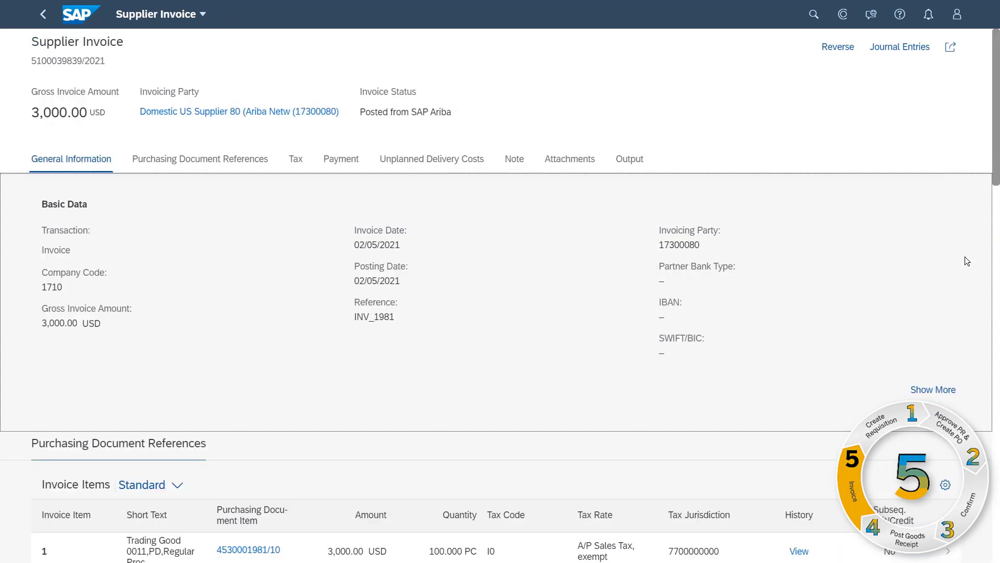
left_click(949, 551)
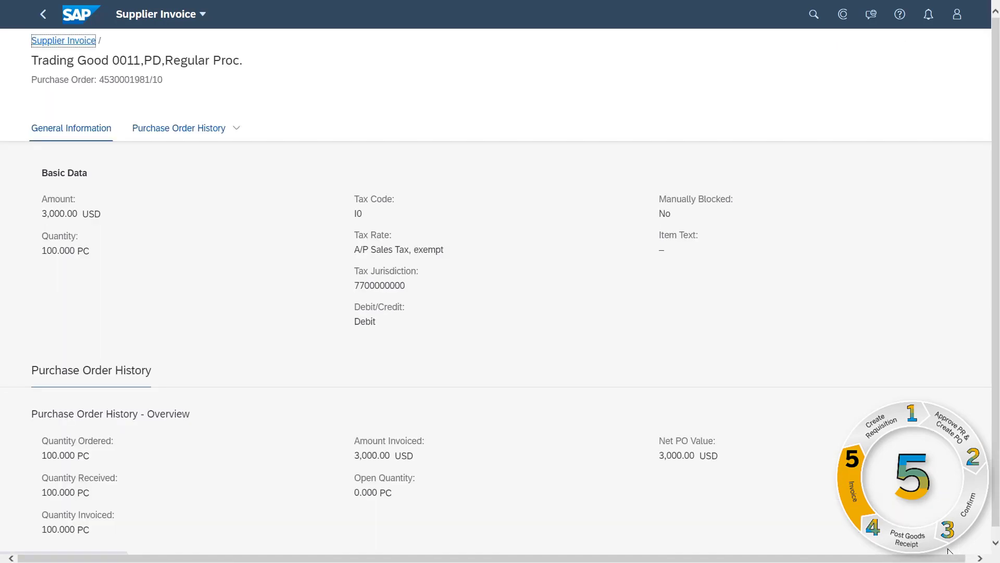
left_click(182, 129)
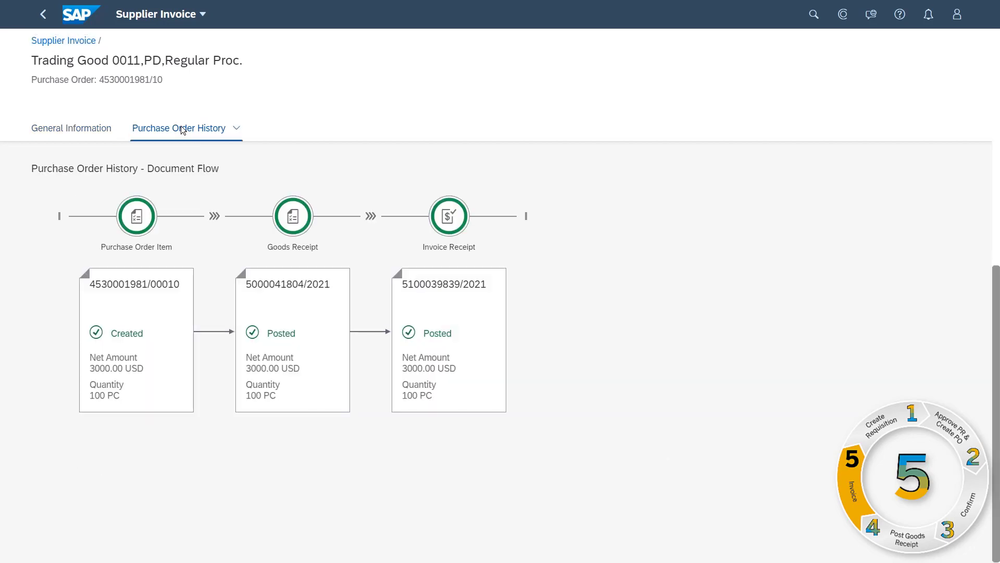